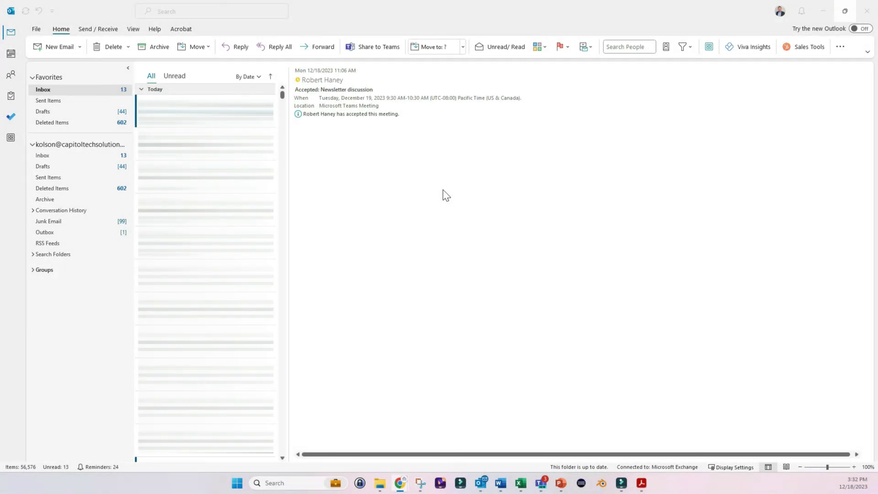
- Open Signatures and Stationery through File > Options > Mail
left_click(36, 29)
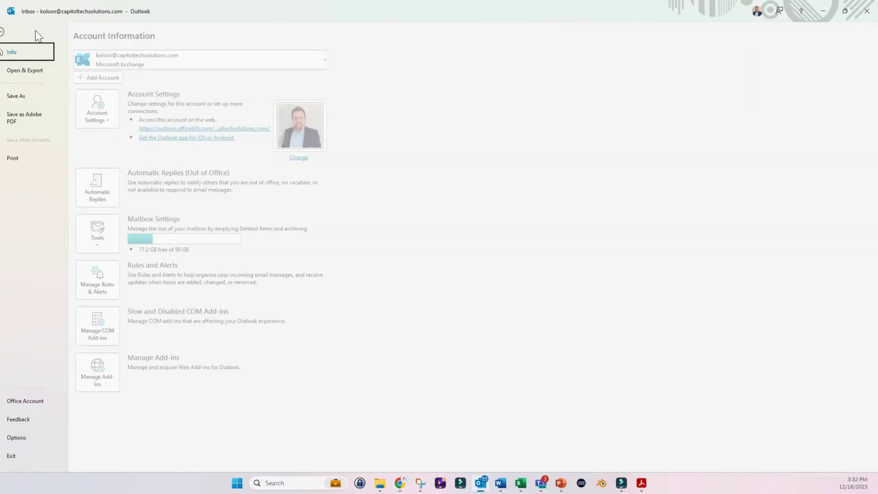
left_click(28, 439)
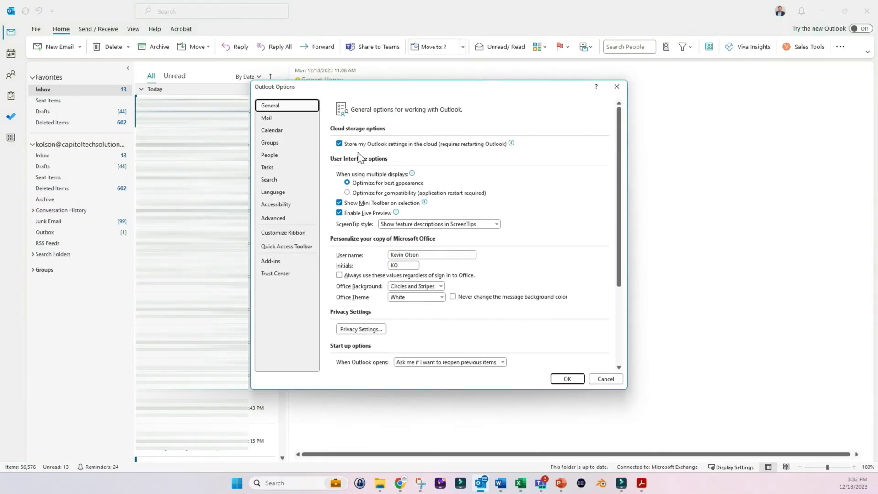
left_click(280, 119)
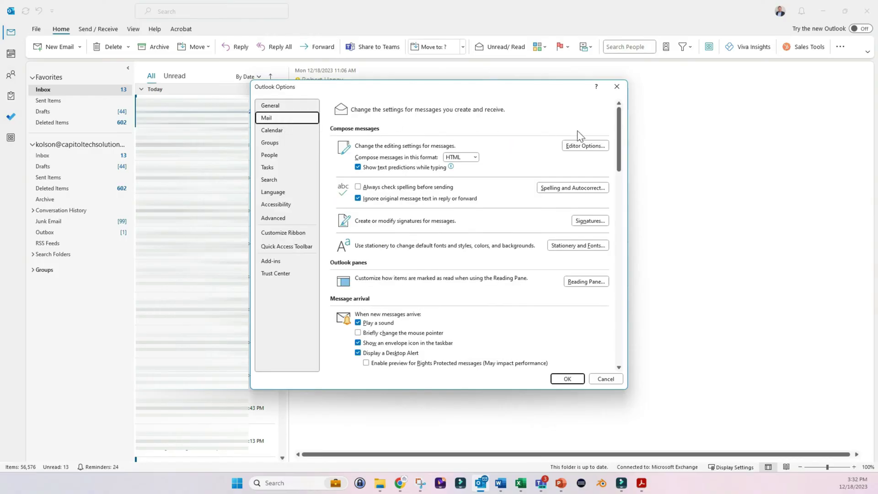
left_click(587, 221)
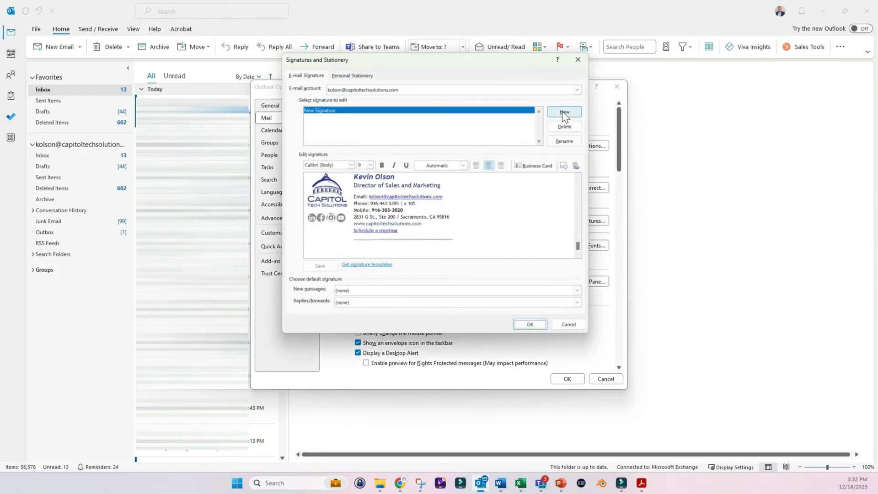
- Create a new signature named with the account owner's name followed by 'signature'
left_click(562, 111)
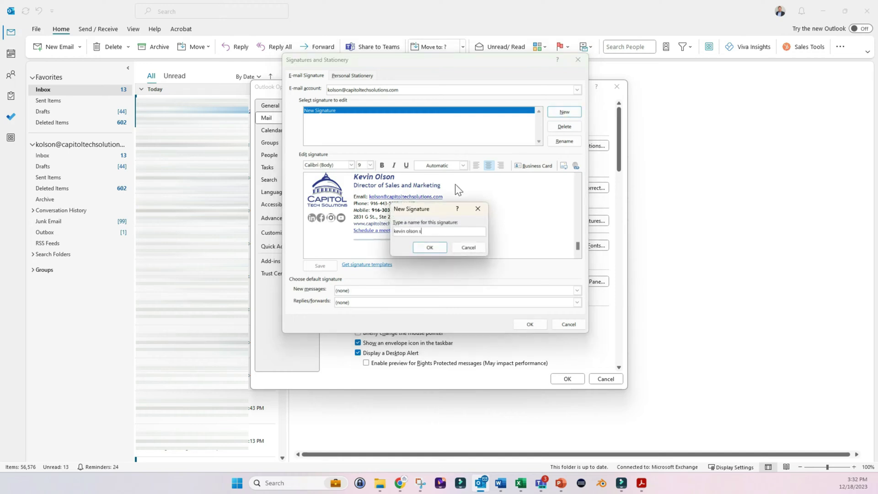
type("ignature")
key("Return")
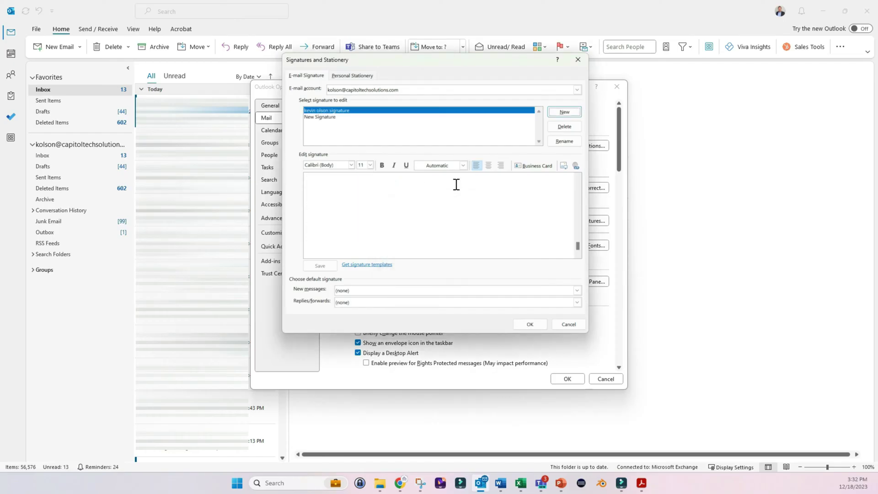
- Close Signatures and Stationery, nudge the Options window right, and reopen signature settings
left_click(529, 325)
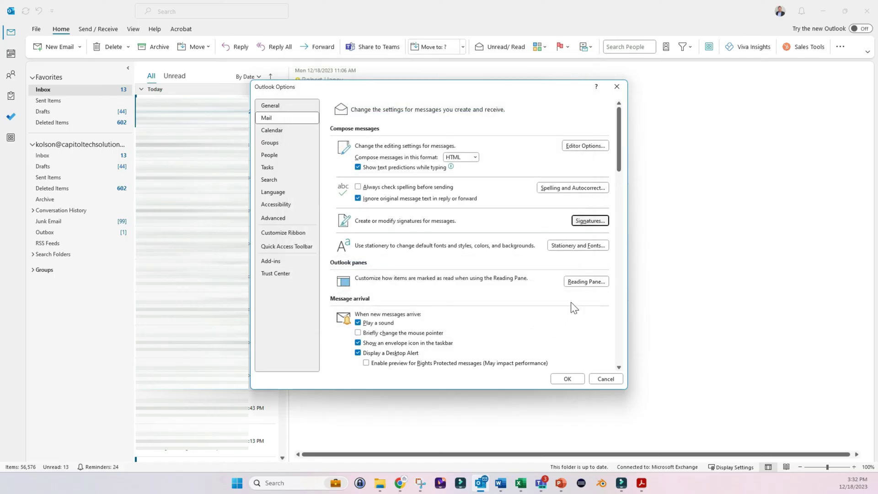
left_click_drag(525, 91, 534, 91)
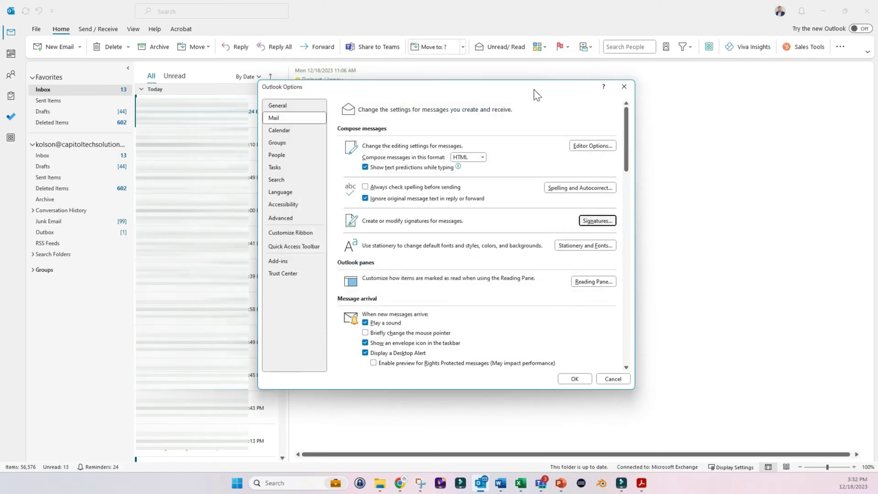
left_click(584, 221, "ctrl")
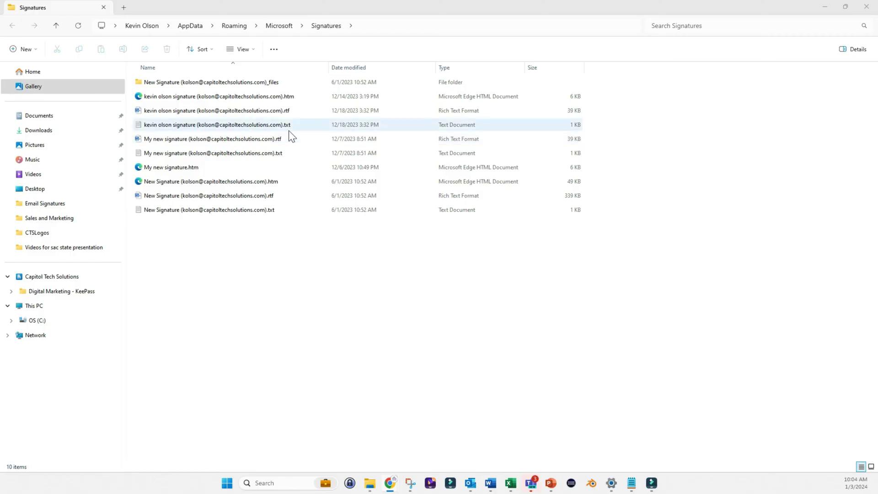
- Turn off 'Hide extensions for known file types' in Folder Options so .htm, .rtf, .txt extensions show
left_click(274, 50)
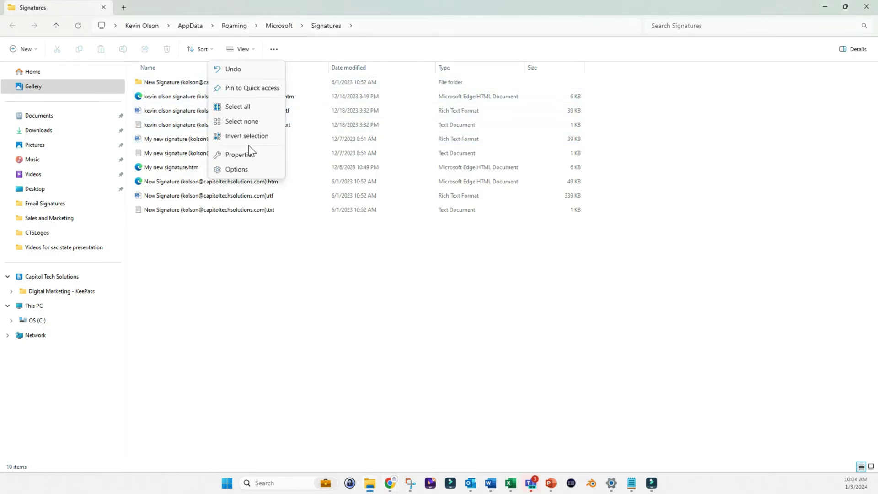
left_click(243, 170)
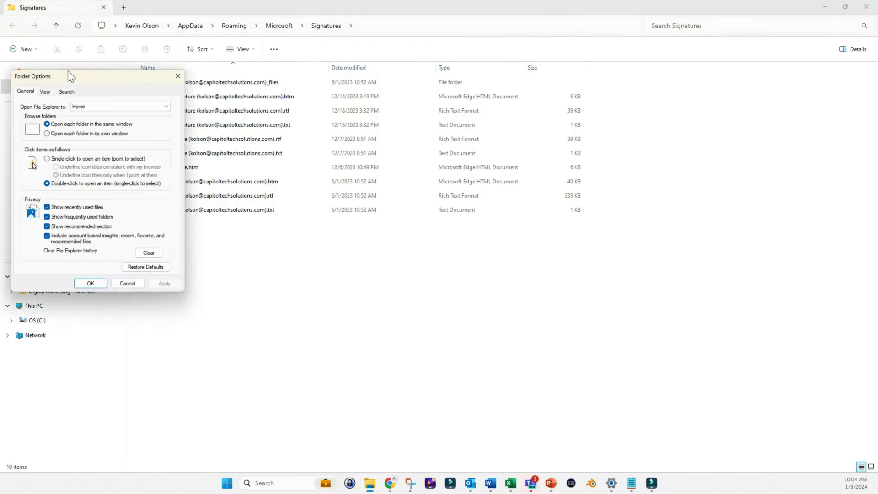
left_click_drag(68, 72, 390, 91)
left_click(365, 112)
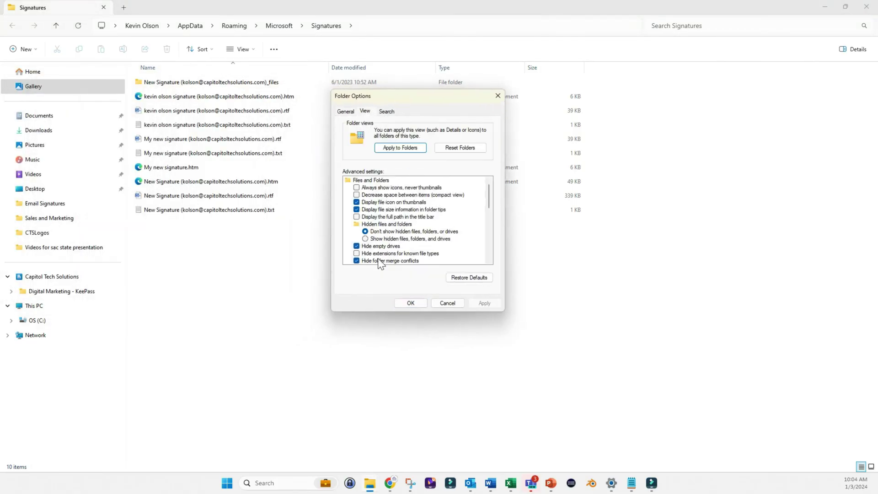
left_click(356, 254)
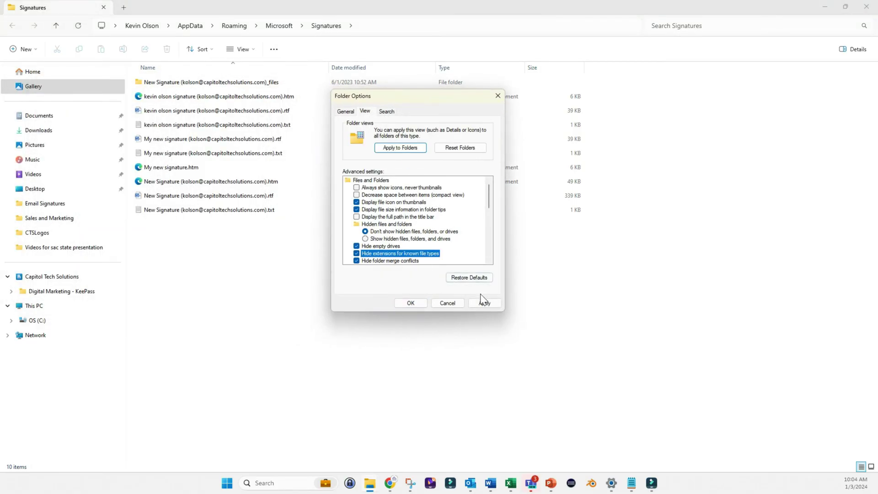
left_click(484, 303)
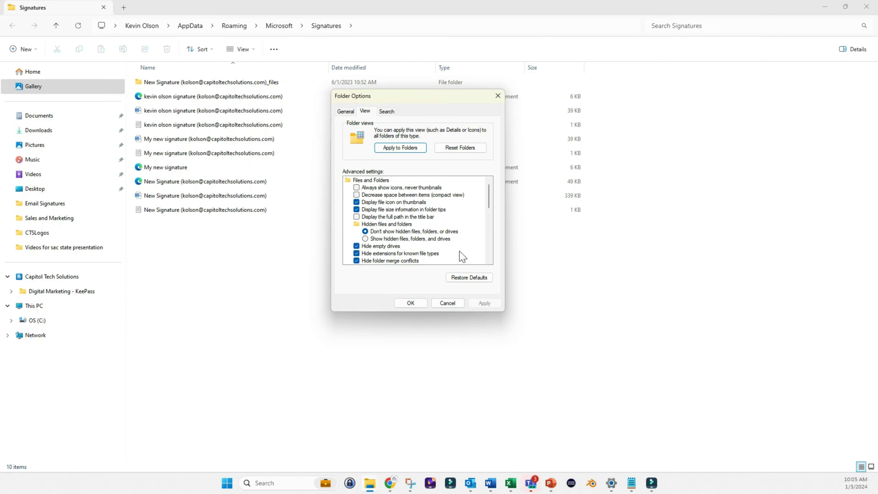
left_click(357, 253)
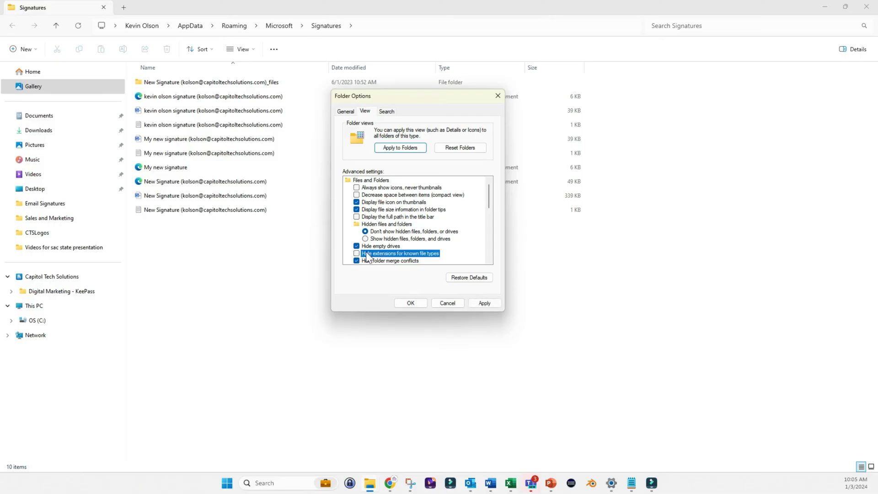
left_click(483, 303)
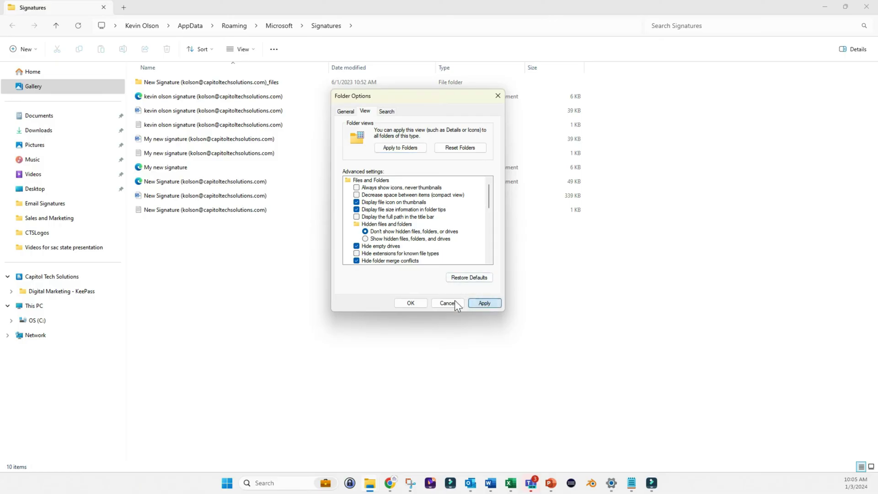
left_click(411, 303)
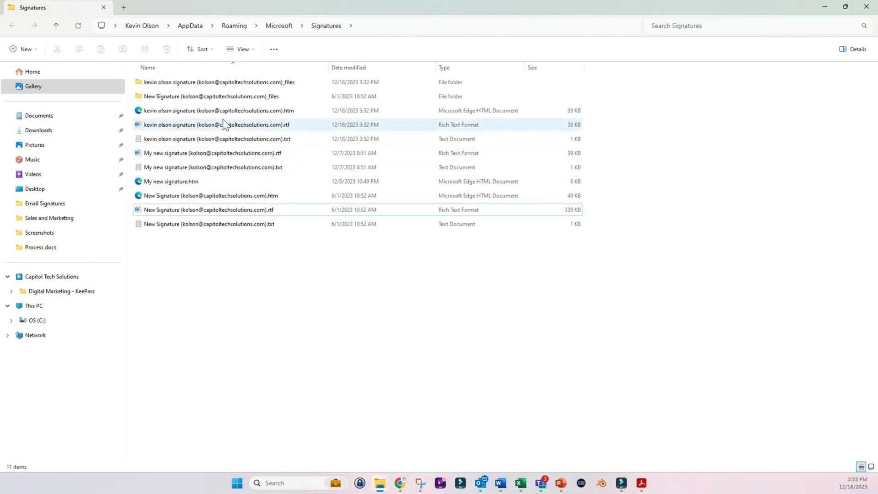
- Paste the HTML signature file dated 12/18/2023 into the Outlook Signatures folder
left_click(222, 111)
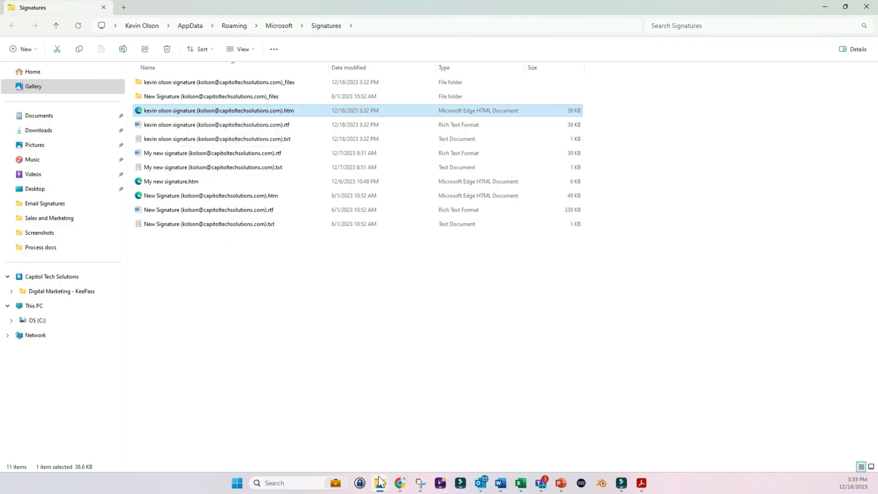
mouse_move(380, 471)
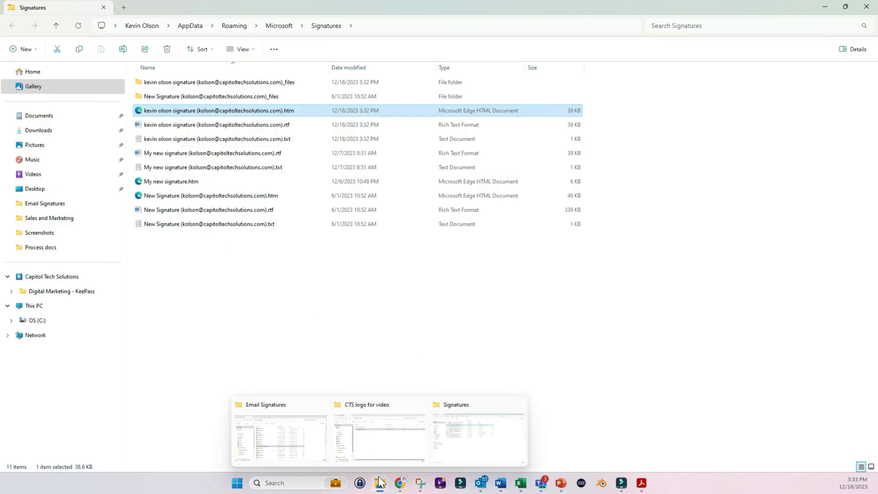
left_click(347, 446)
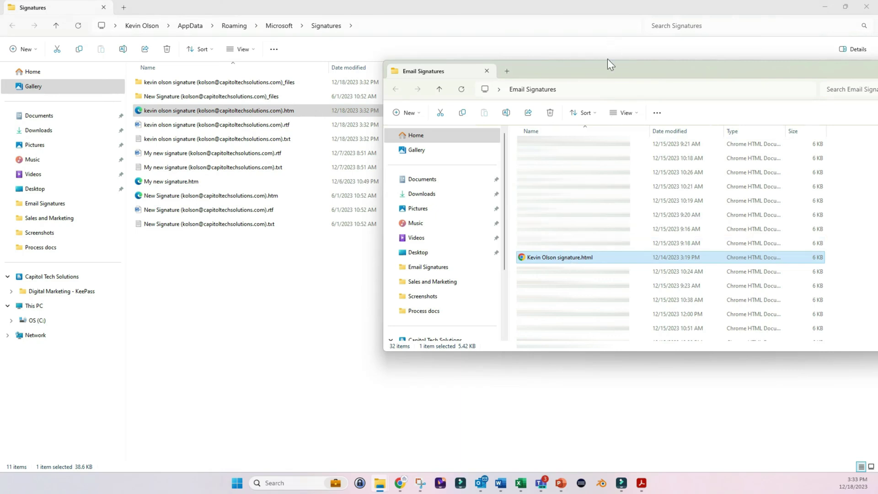
left_click(183, 284)
key("ctrl+v")
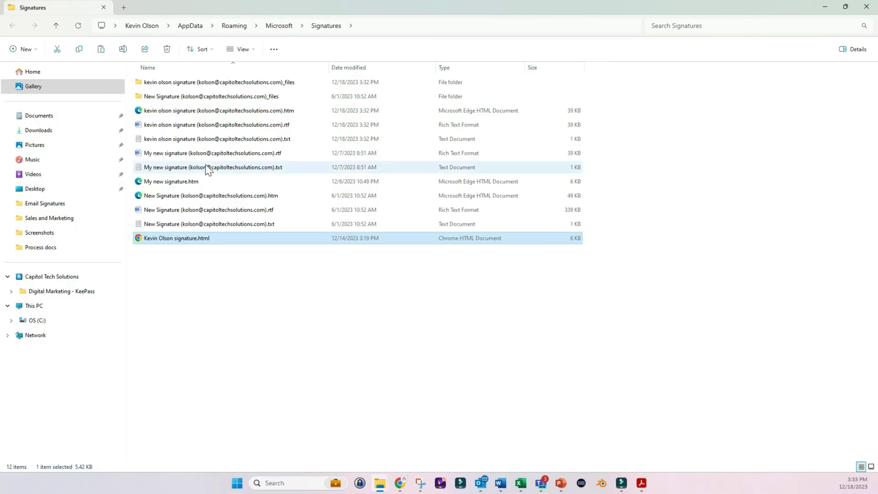
- Copy the old .htm signature's file name, then delete it and its files folder
right_click(226, 114)
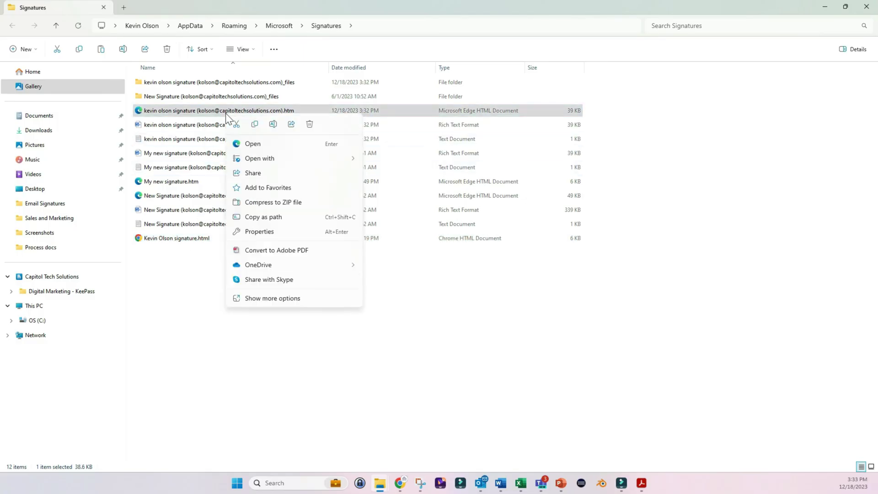
left_click(271, 124)
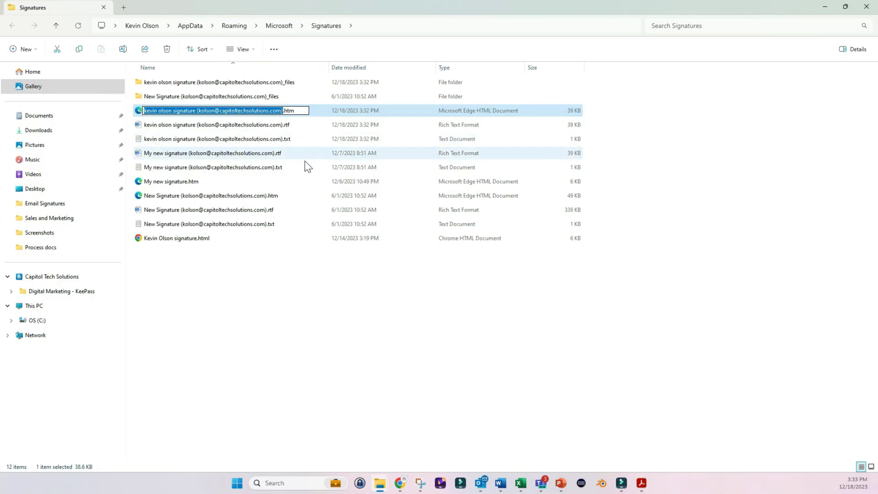
left_click(258, 297)
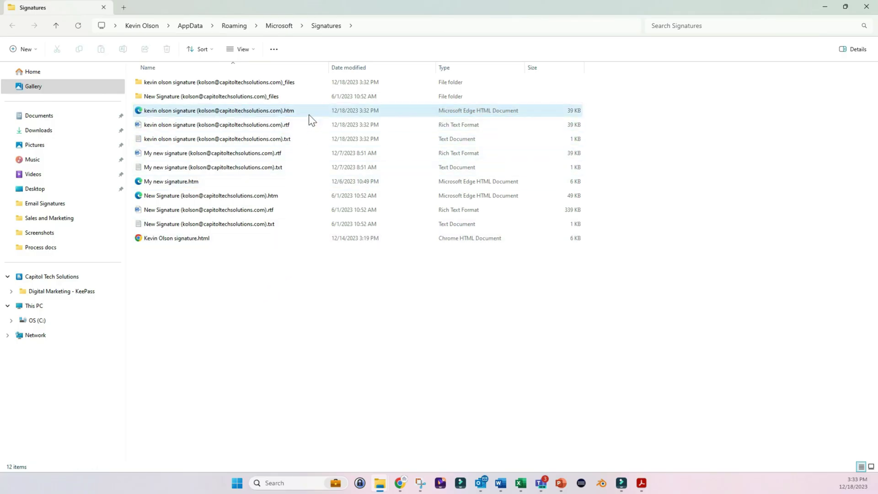
left_click(274, 112)
right_click(275, 115)
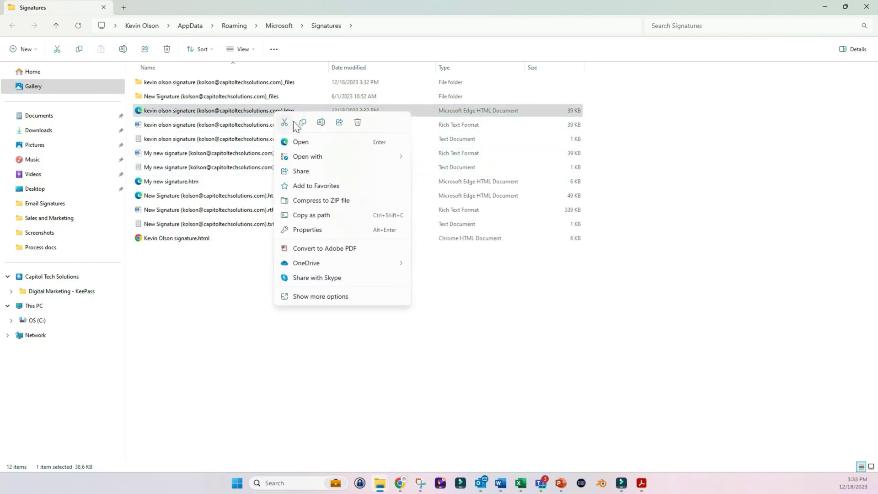
left_click(319, 123)
key("ctrl+c")
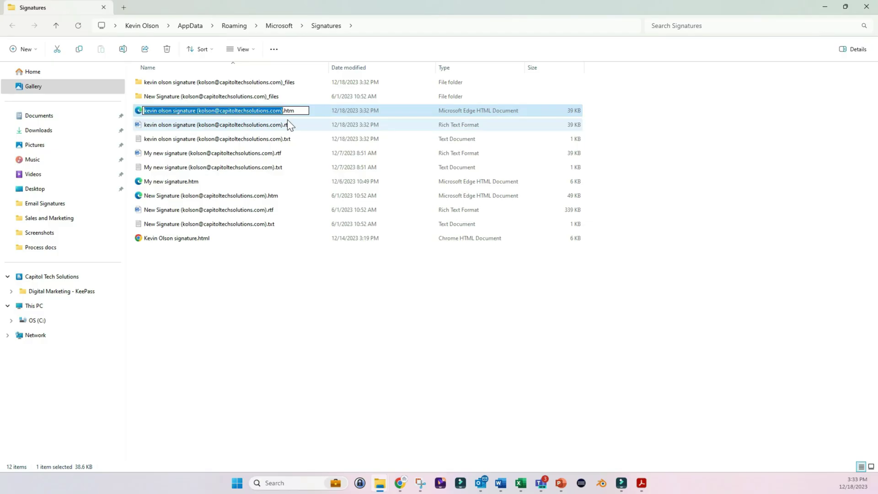
key("Escape")
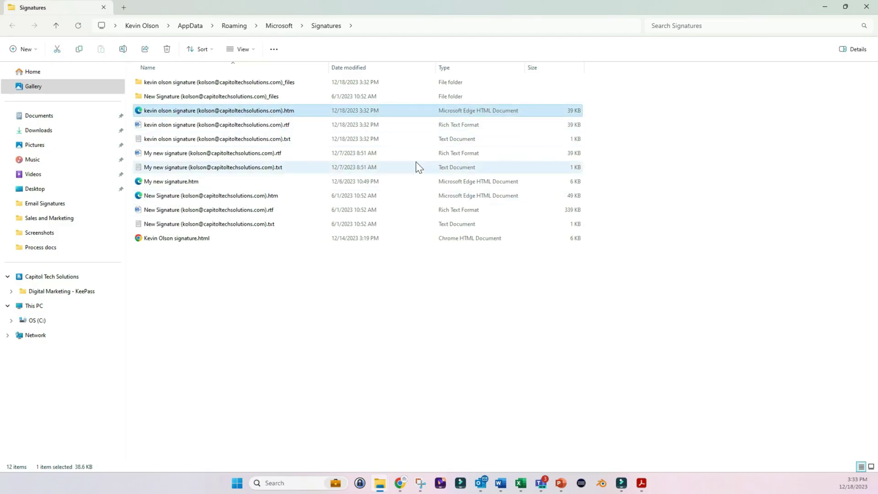
key("Delete")
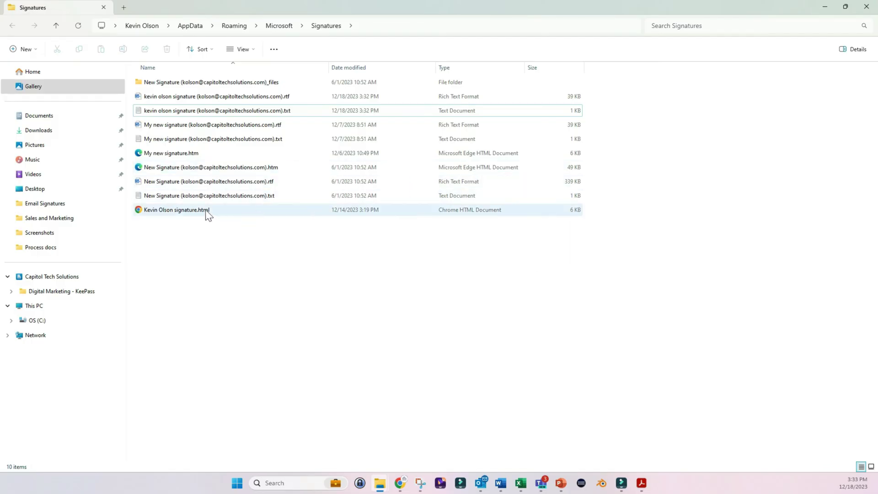
- Rename the new .html file to the old signature name with a .htm extension, confirming the change
left_click(207, 212)
right_click(207, 212)
left_click(250, 221)
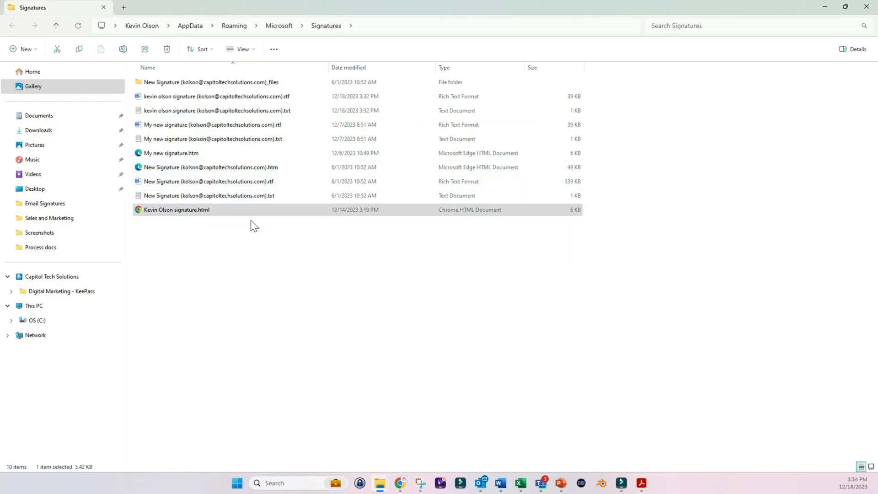
key("ctrl+v")
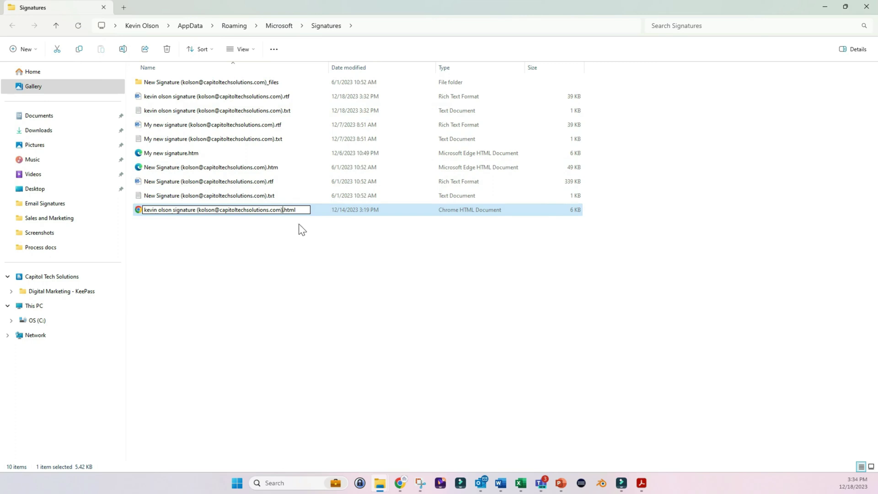
key("BackSpace")
key("Return")
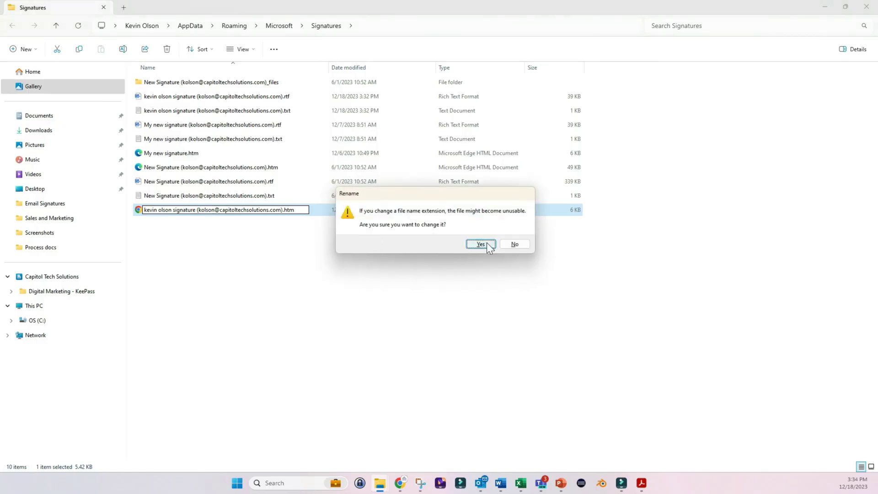
left_click(481, 245)
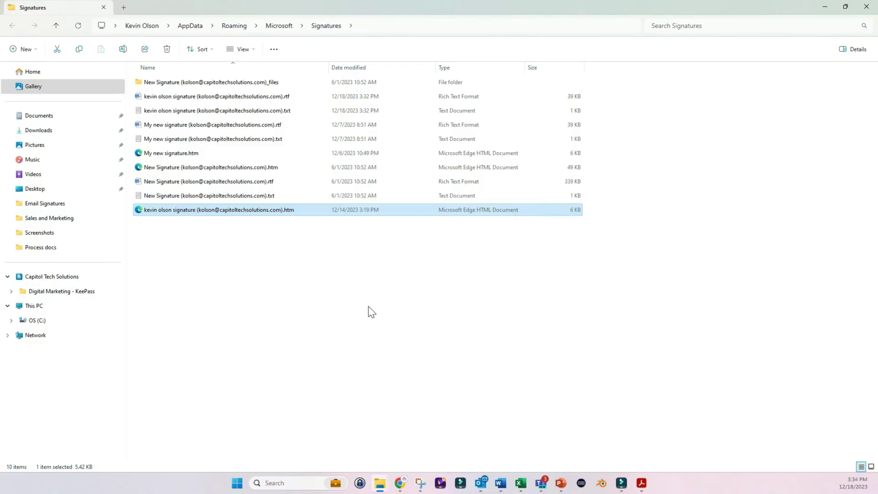
- Choose the new signature for both New messages and Replies/forwards, then save with OK
left_click(484, 487)
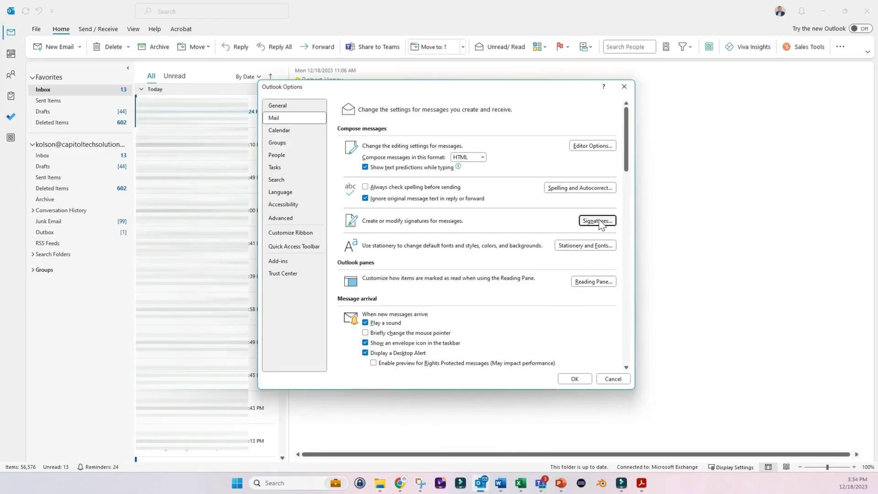
left_click(599, 220)
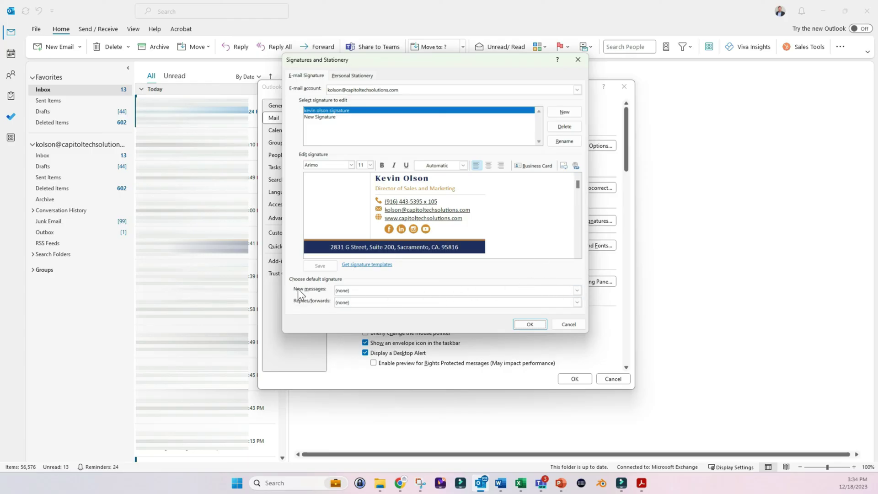
left_click(340, 290)
left_click(369, 306)
left_click(346, 303)
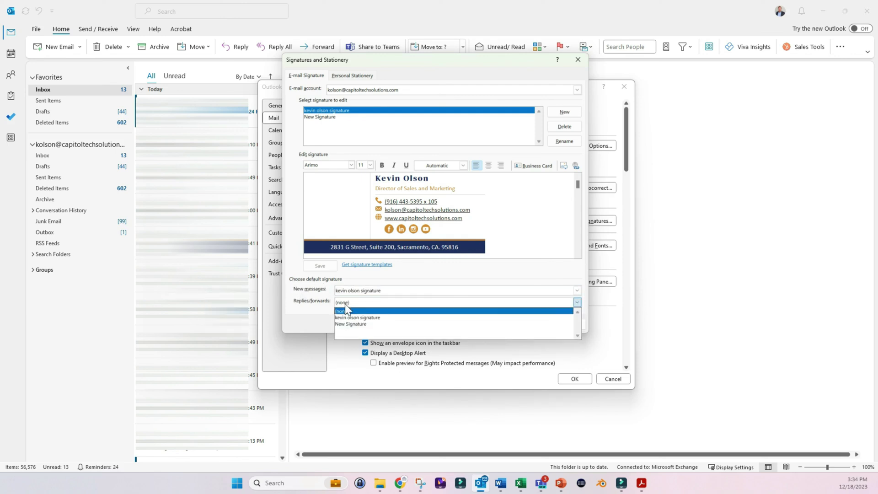
left_click(350, 317)
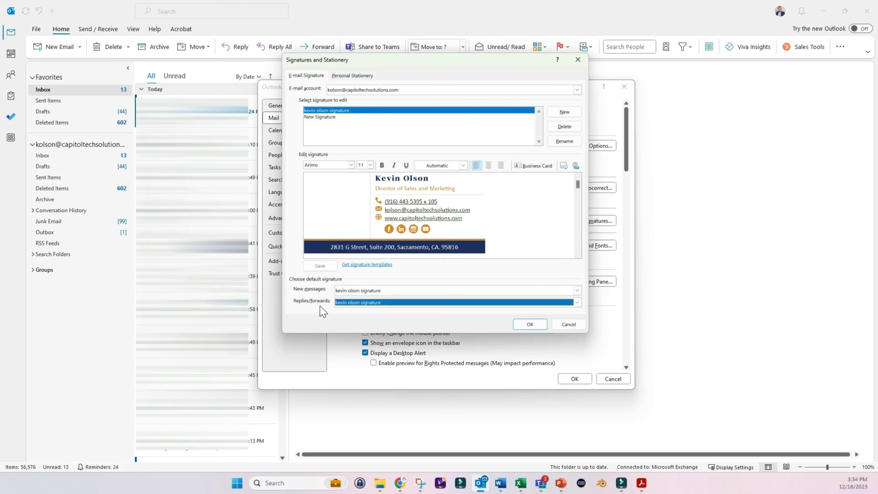
left_click(526, 325)
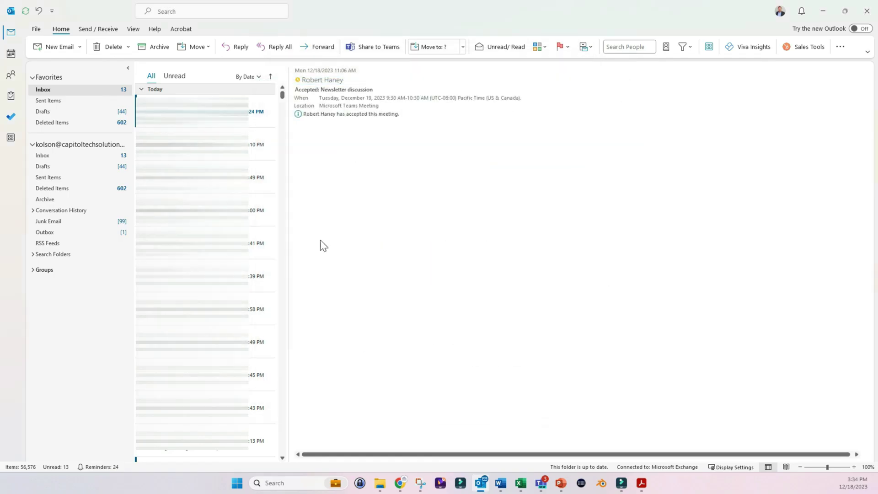
- Create a new email to confirm the HTML signature with logo appears in the body
left_click(49, 47)
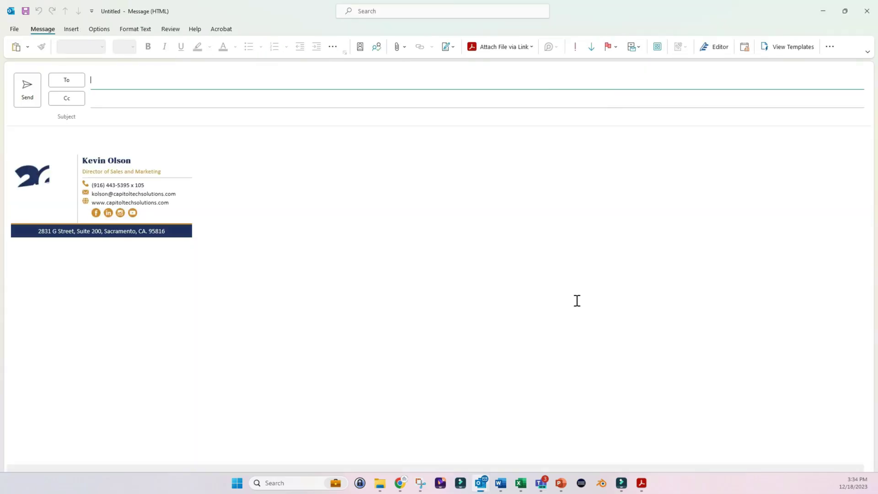